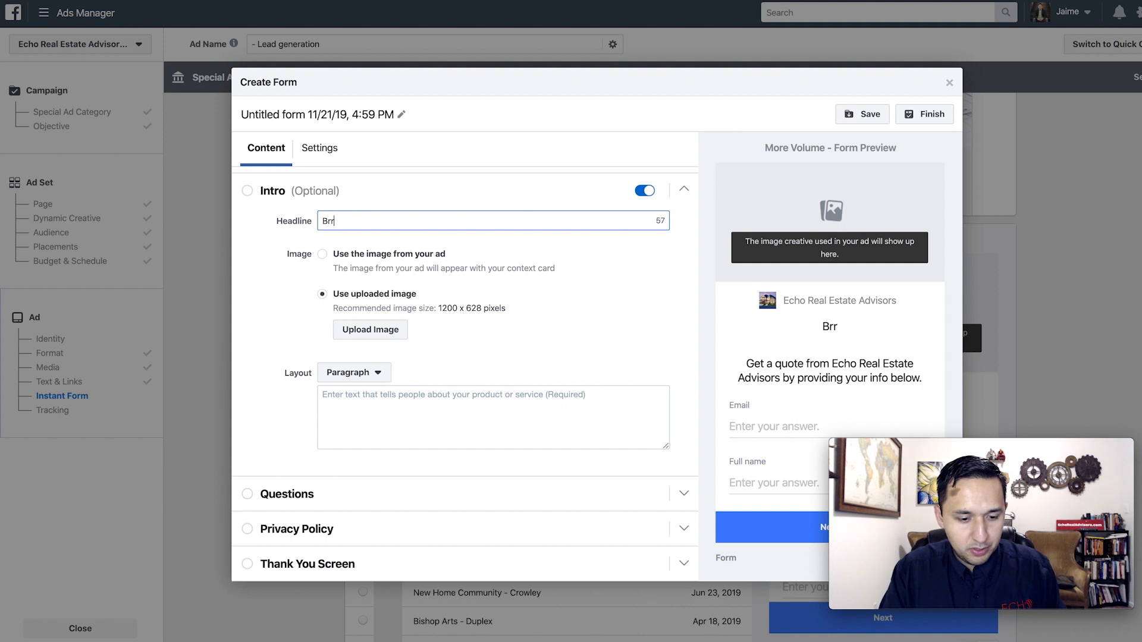
Replace the unfinished draft headline of the form's intro with "Headline".
text(de)
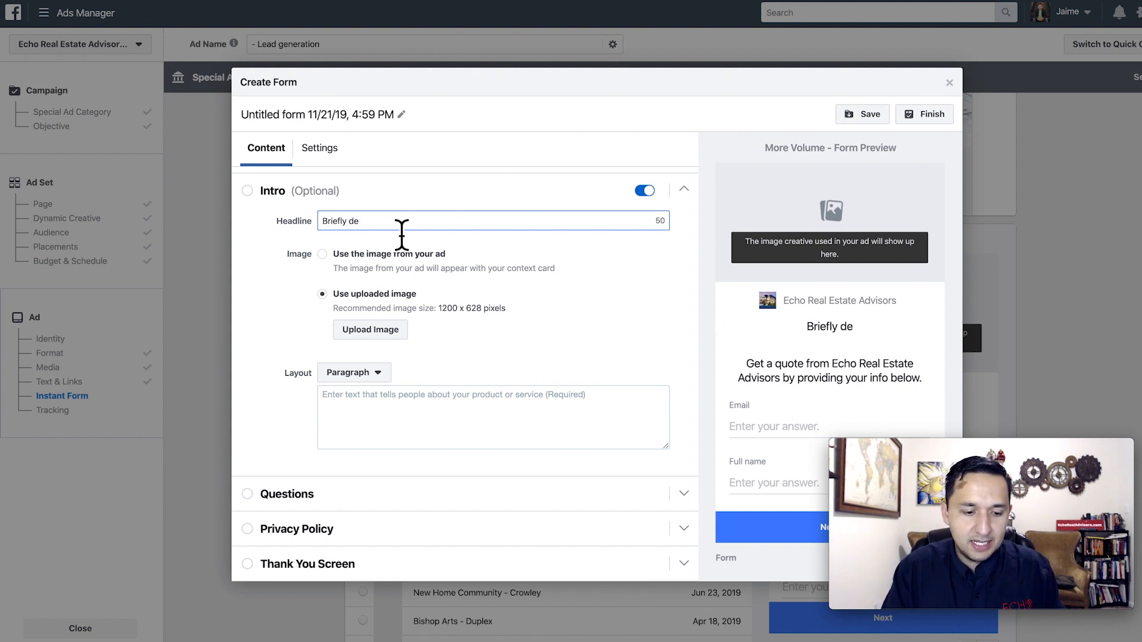
key(BackSpace)
key(BackSpace)
key(BackSpace)
key(BackSpace)
key(BackSpace)
key(BackSpace)
key(BackSpace)
key(BackSpace)
key(BackSpace)
key(BackSpace)
text(Hea)
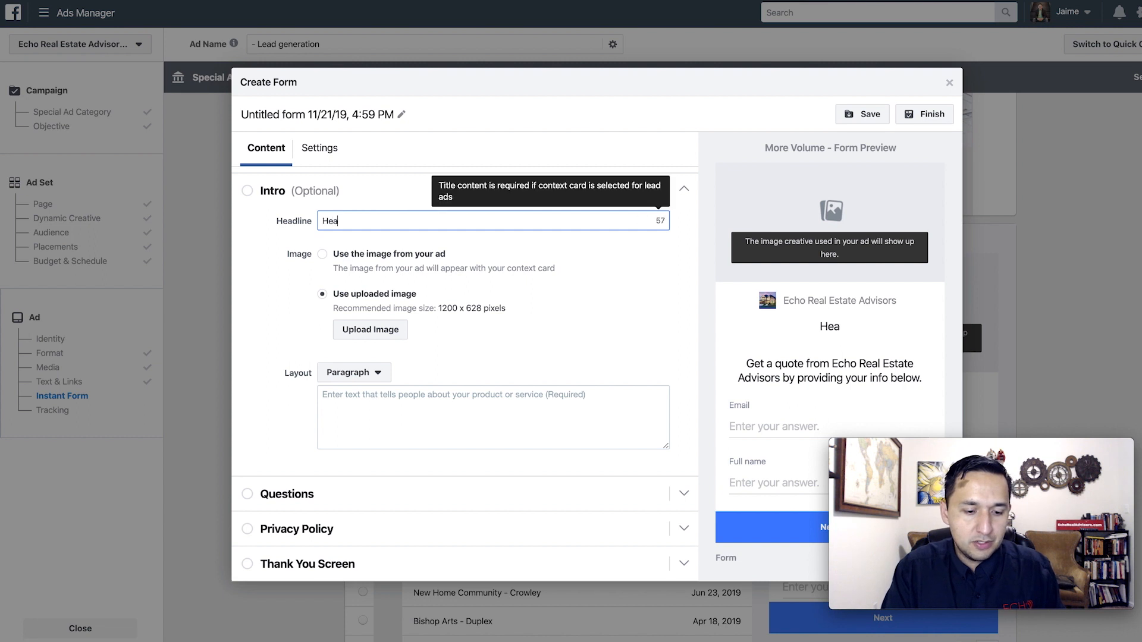
text(dline)
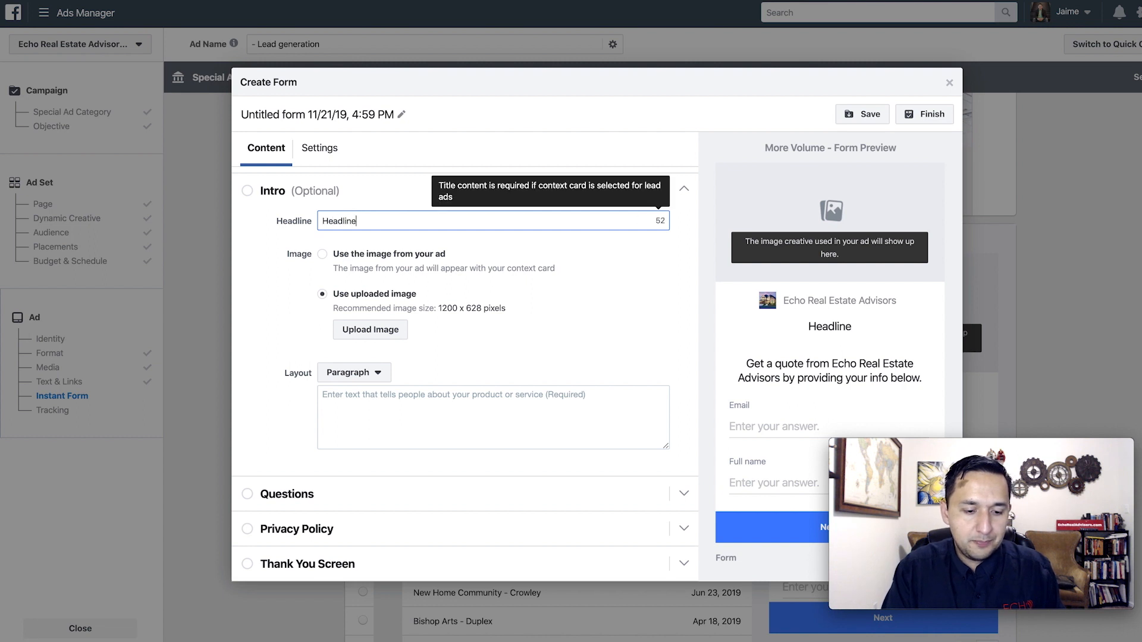
Set the intro to use the image from the ad and enter "Paragraph" as its paragraph text.
click(322, 254)
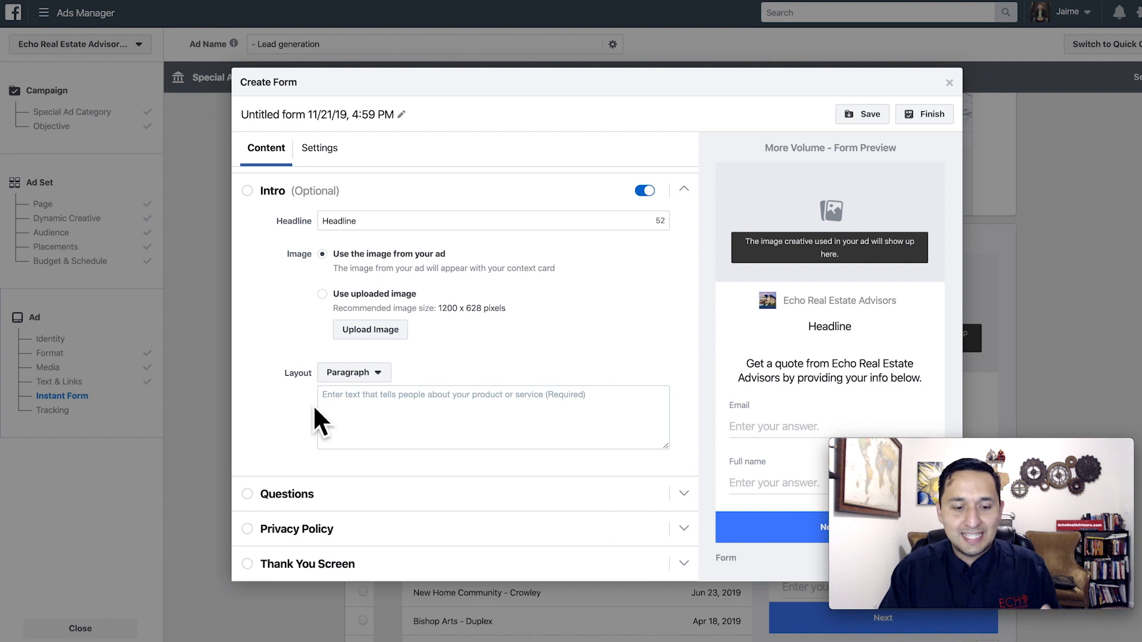
click(377, 424)
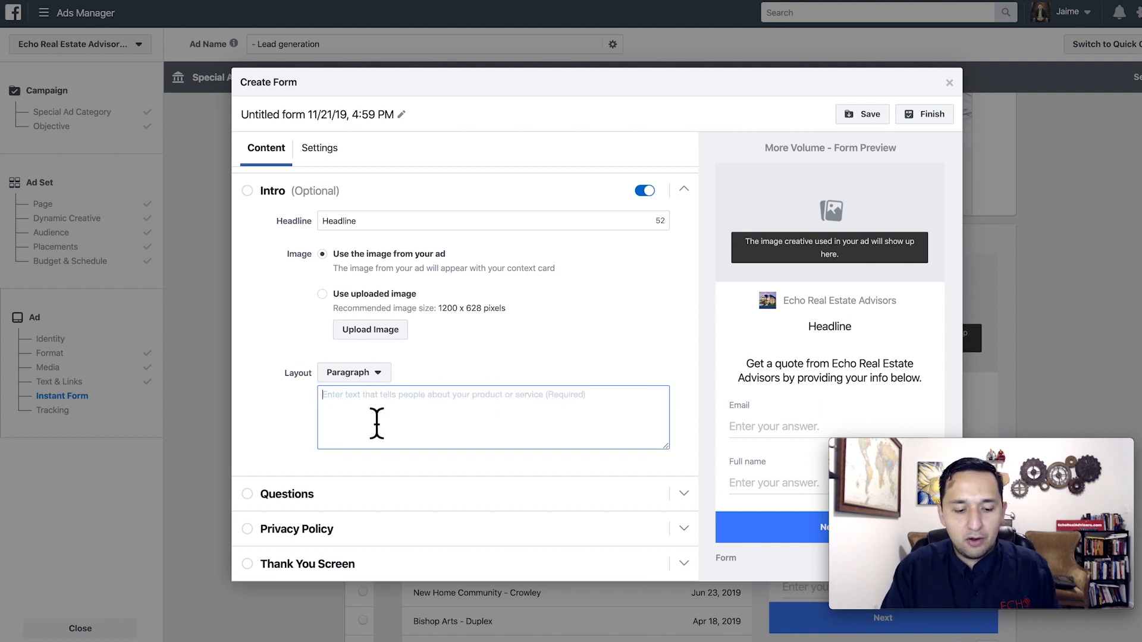
text(Paragraph)
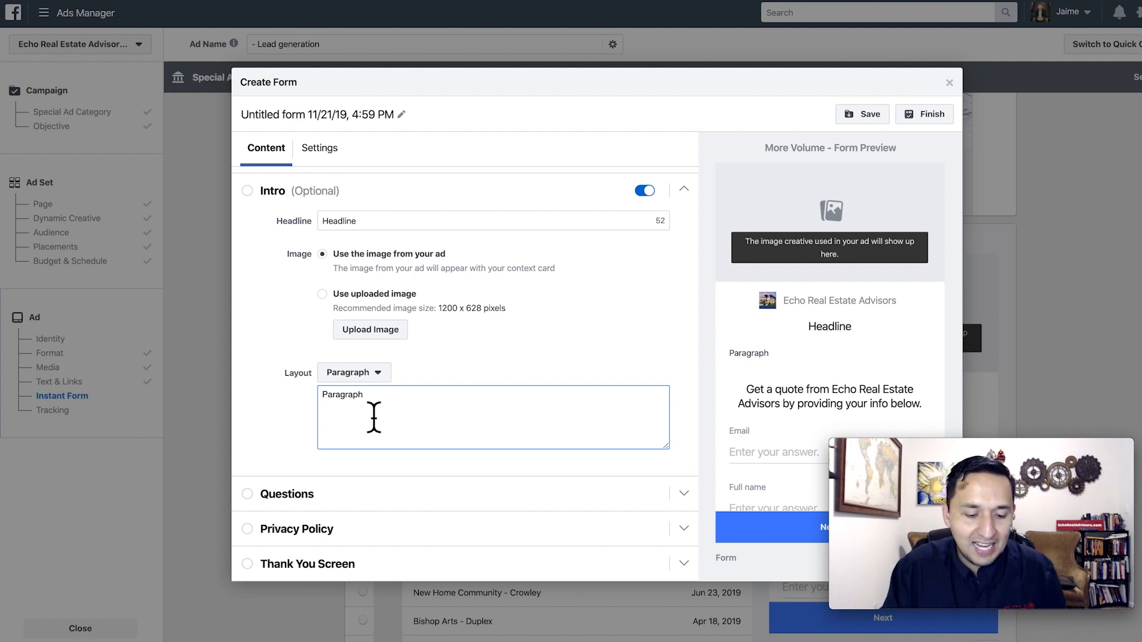
Review the prefill question categories for the form and add a custom Short Answer question.
click(289, 496)
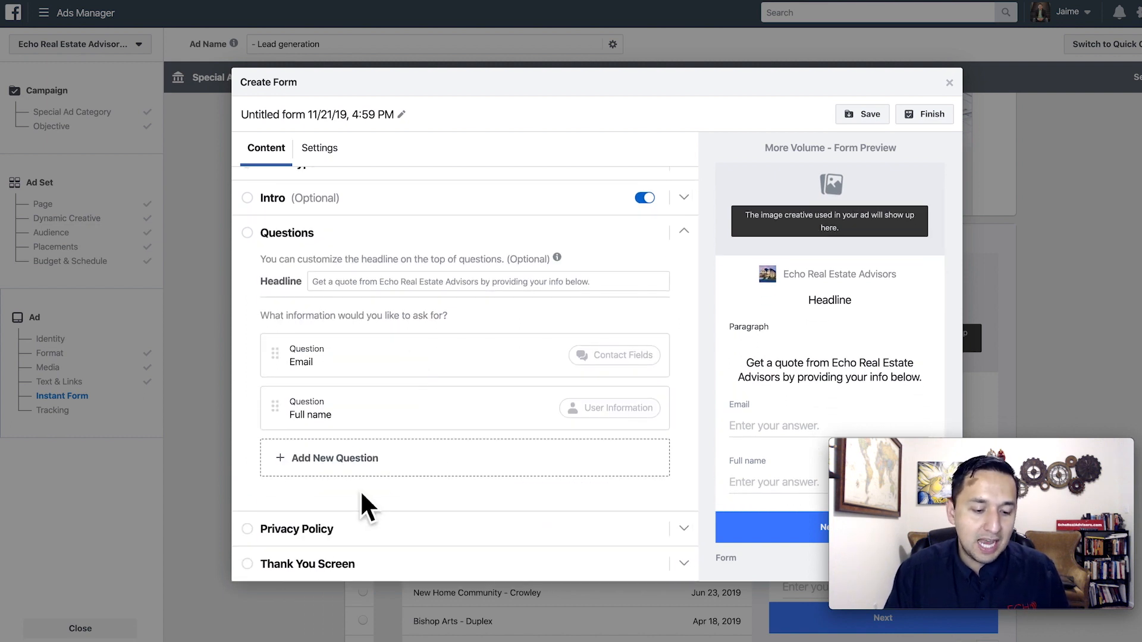
click(340, 466)
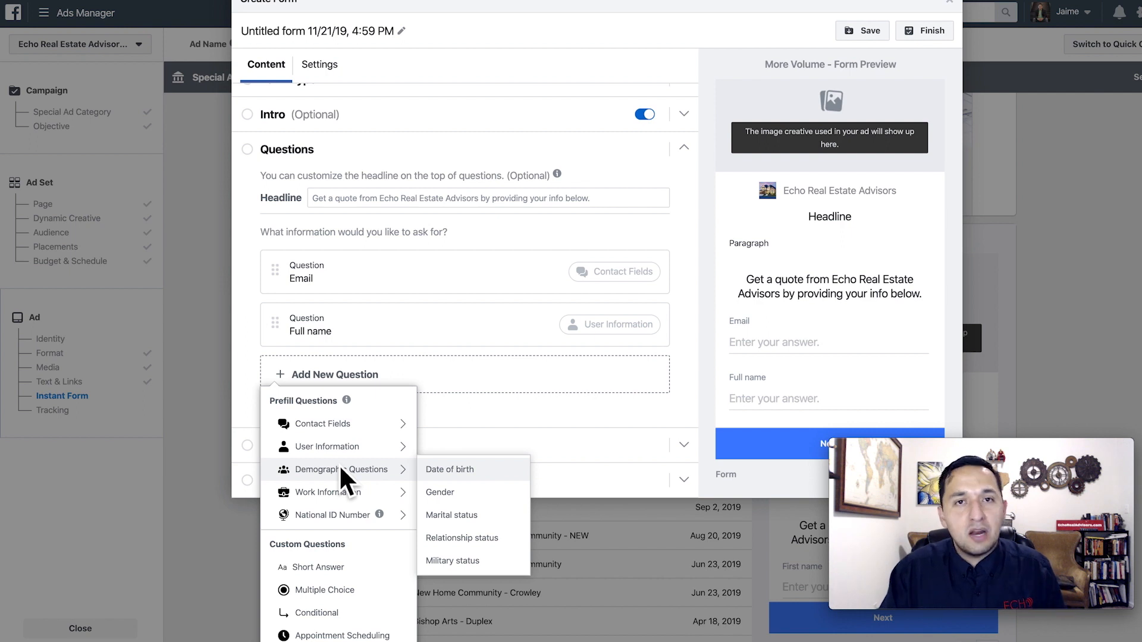
mouse_move(341, 435)
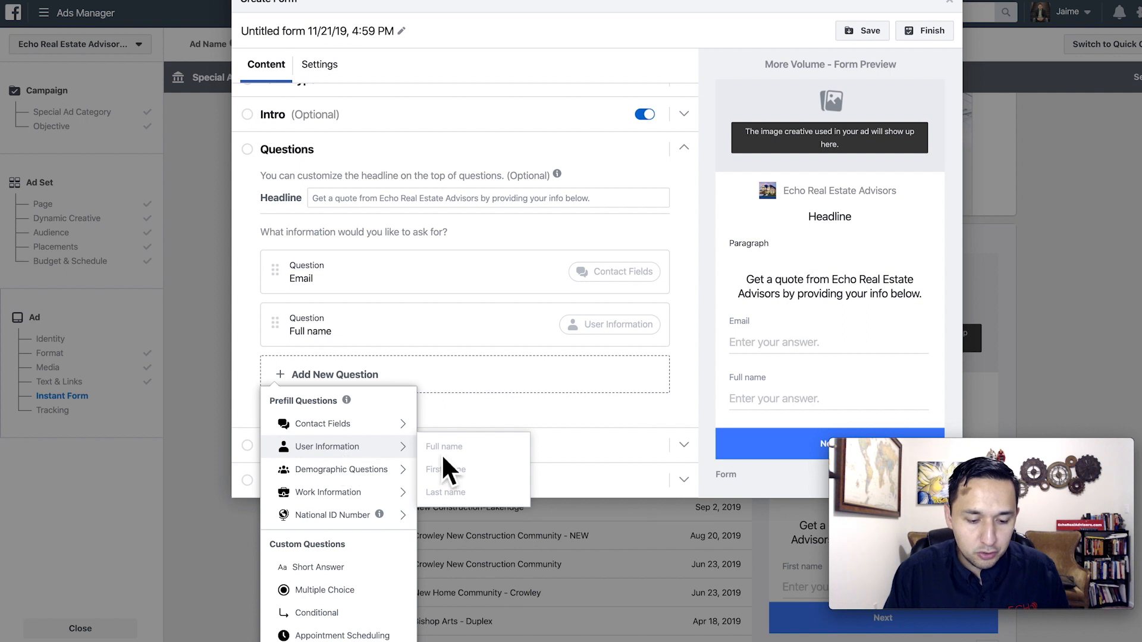
mouse_move(336, 471)
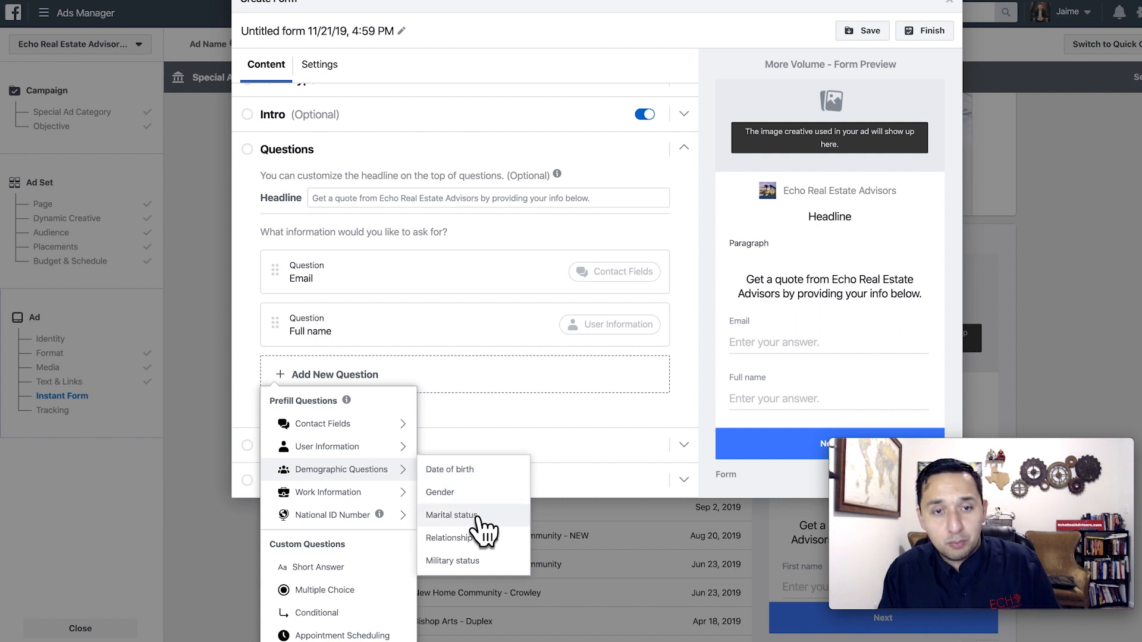
mouse_move(355, 504)
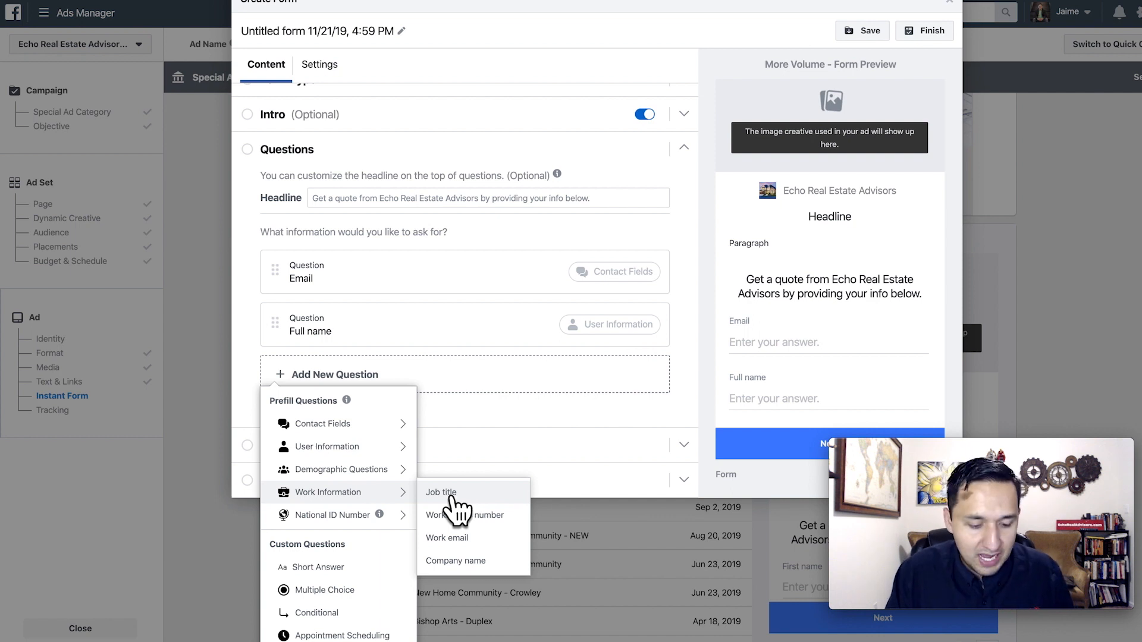
mouse_move(348, 526)
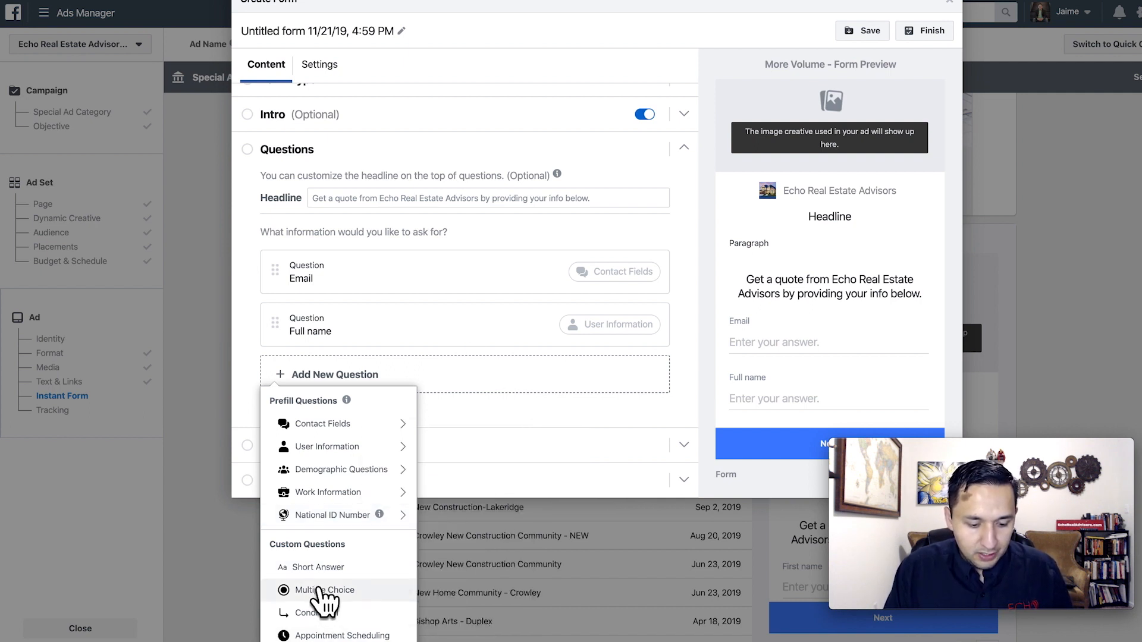
click(312, 567)
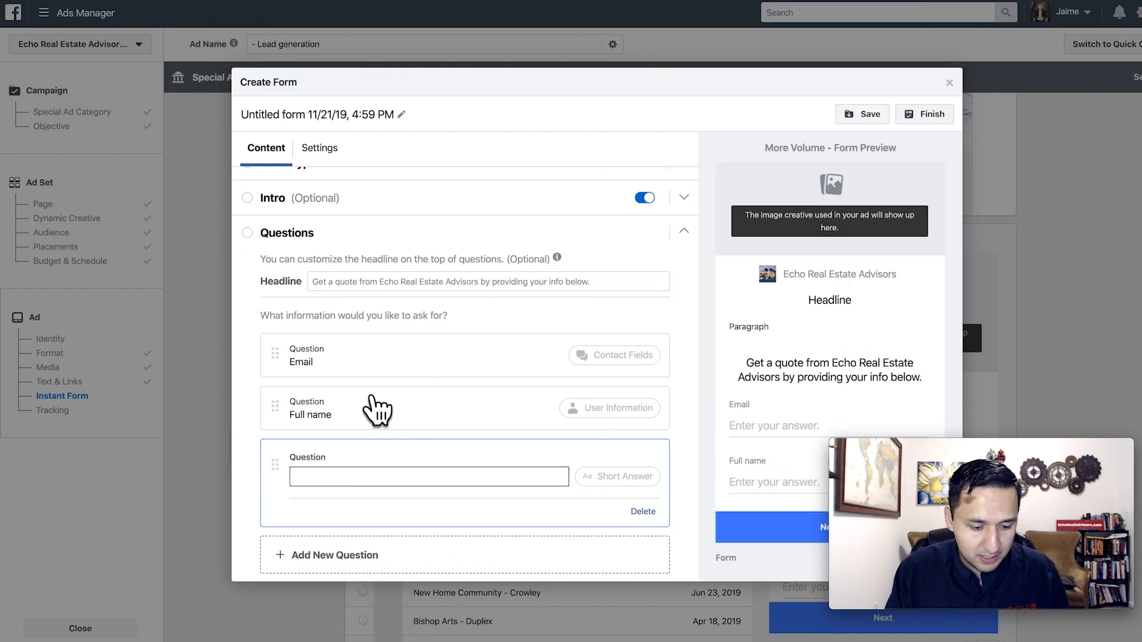
Set the privacy policy's link text to "Text" and make its link URL ready for entry.
scroll(375, 409, down, 2)
click(301, 529)
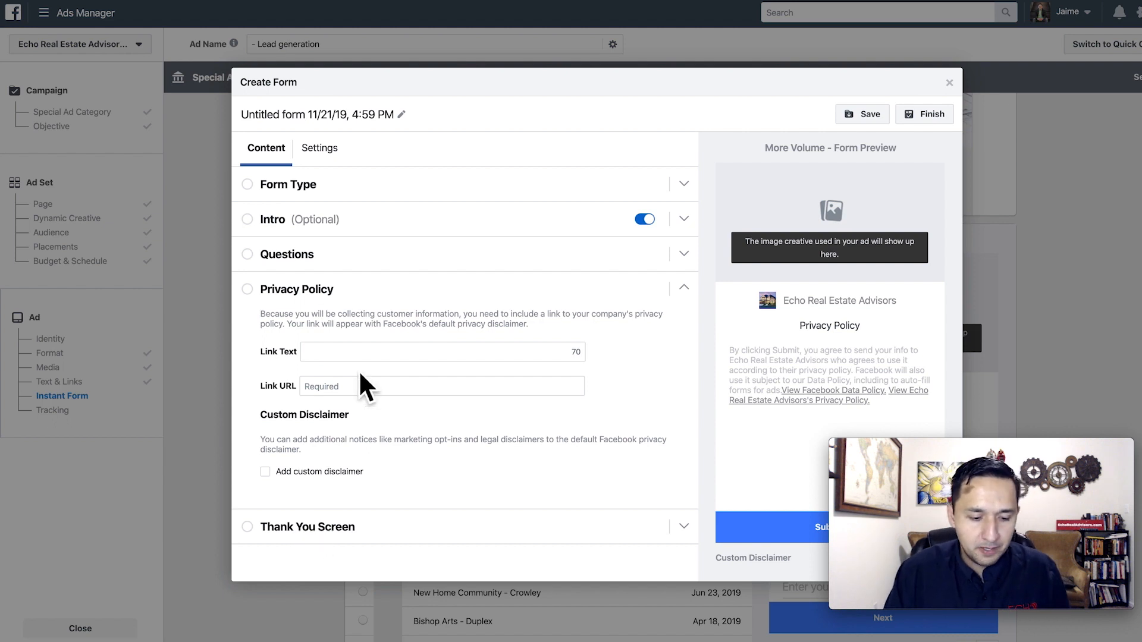
click(347, 352)
text(Tes)
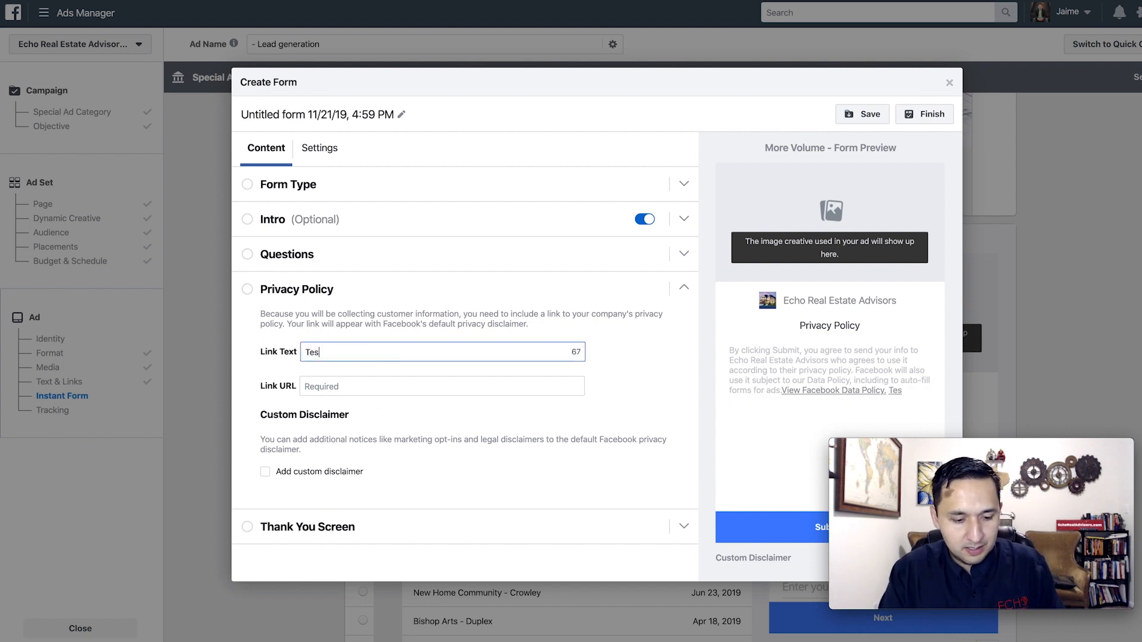
key(BackSpace)
text(xt)
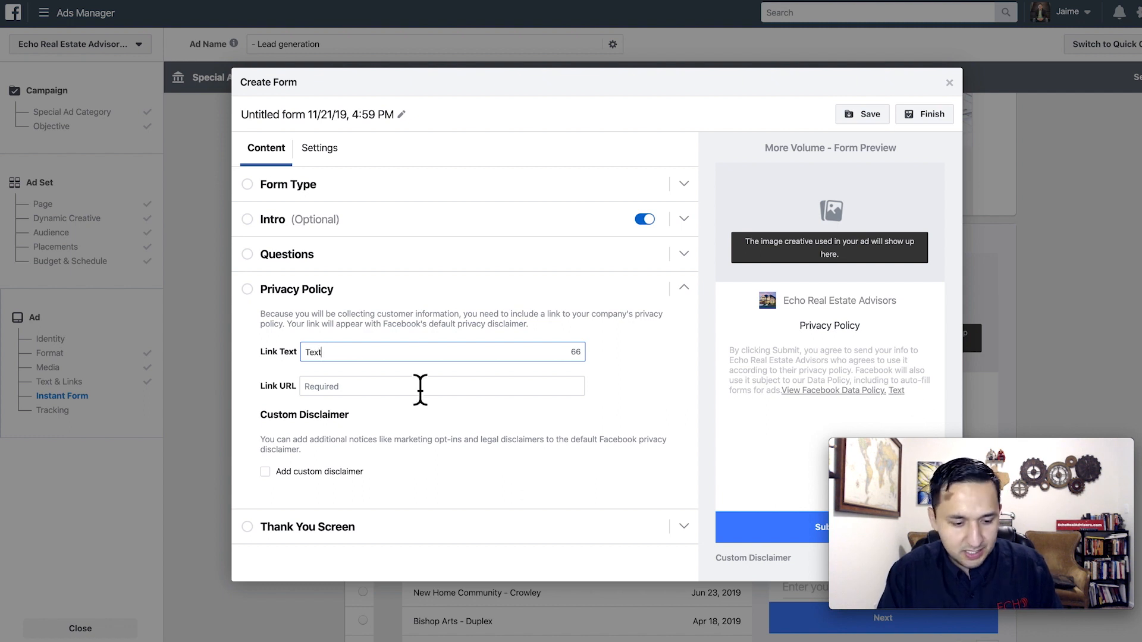
click(361, 387)
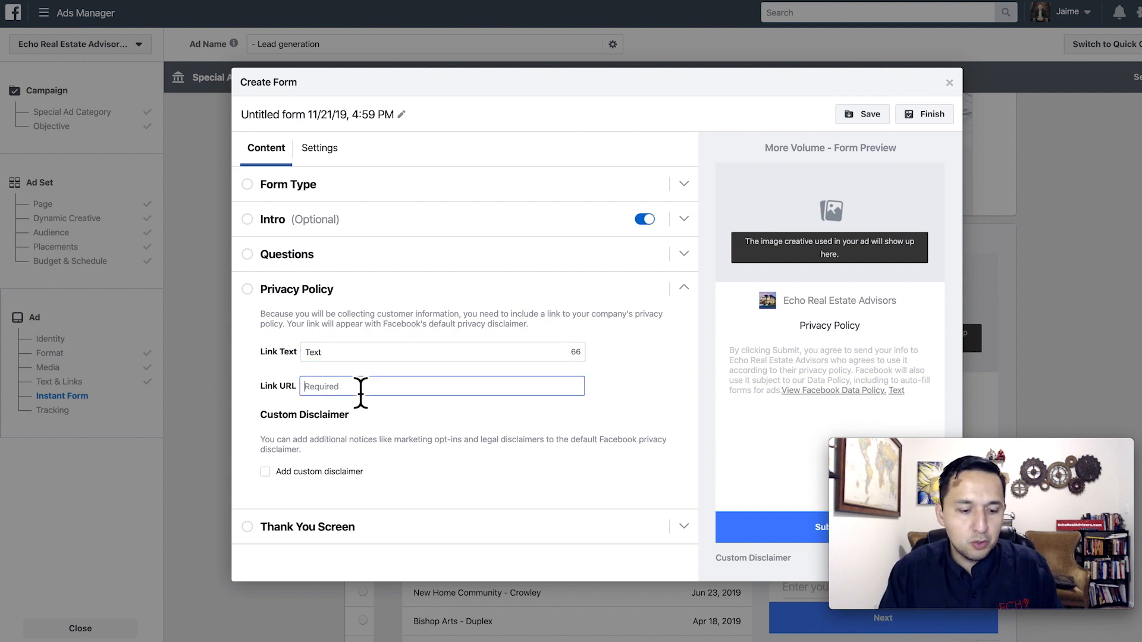
Examine the Thank You Screen settings and compare them with the form's Intro content.
click(298, 528)
scroll(443, 397, down, 1)
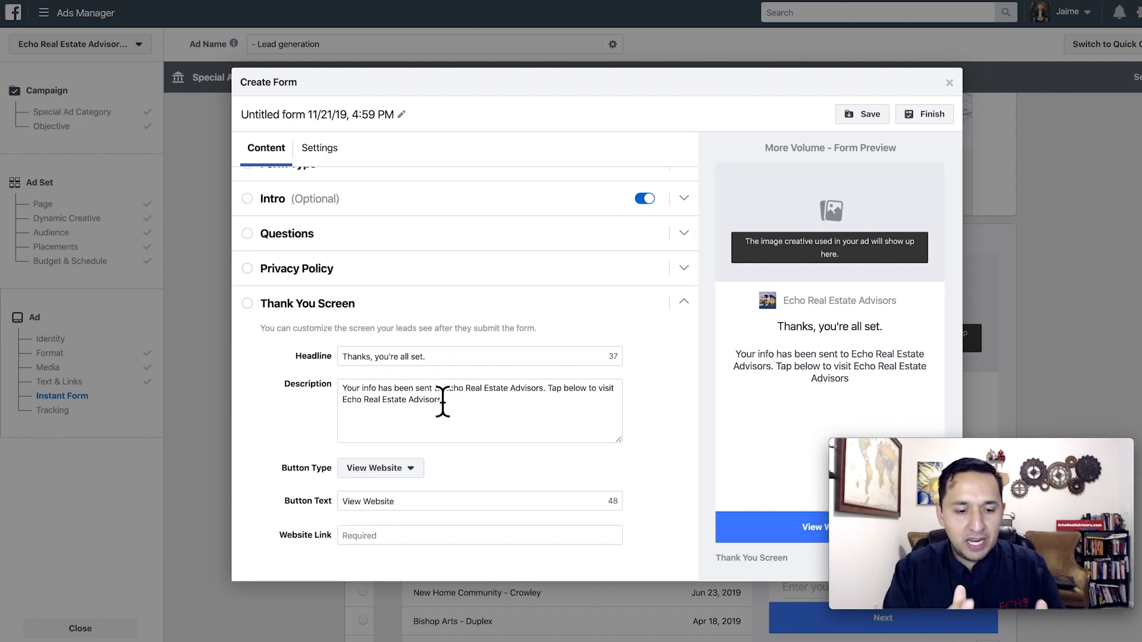
scroll(412, 355, up, 1)
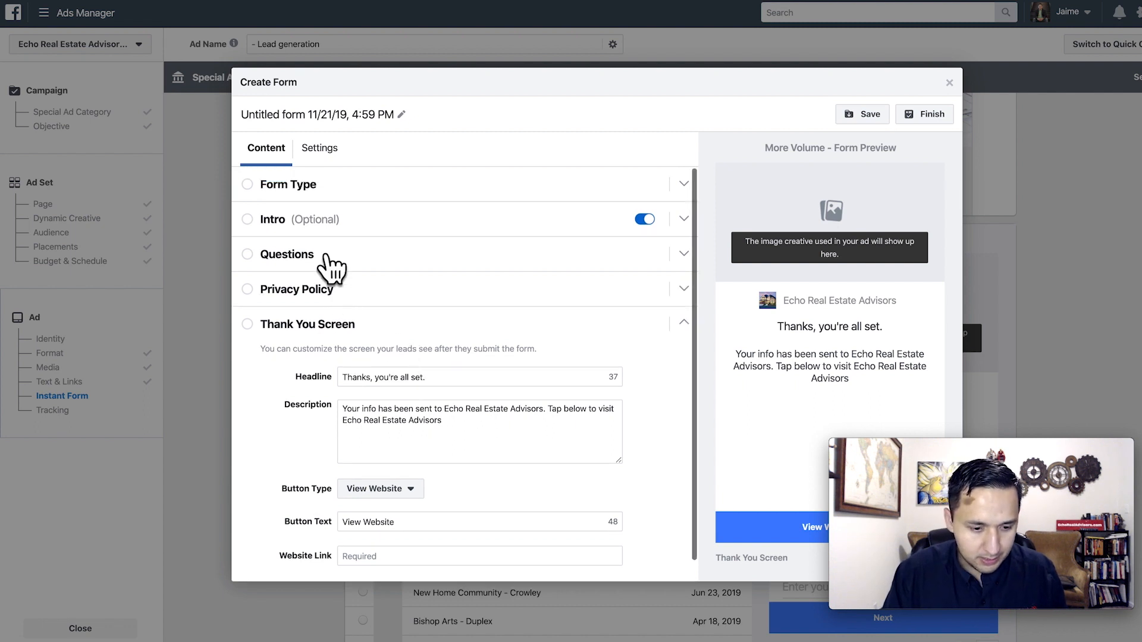
click(271, 224)
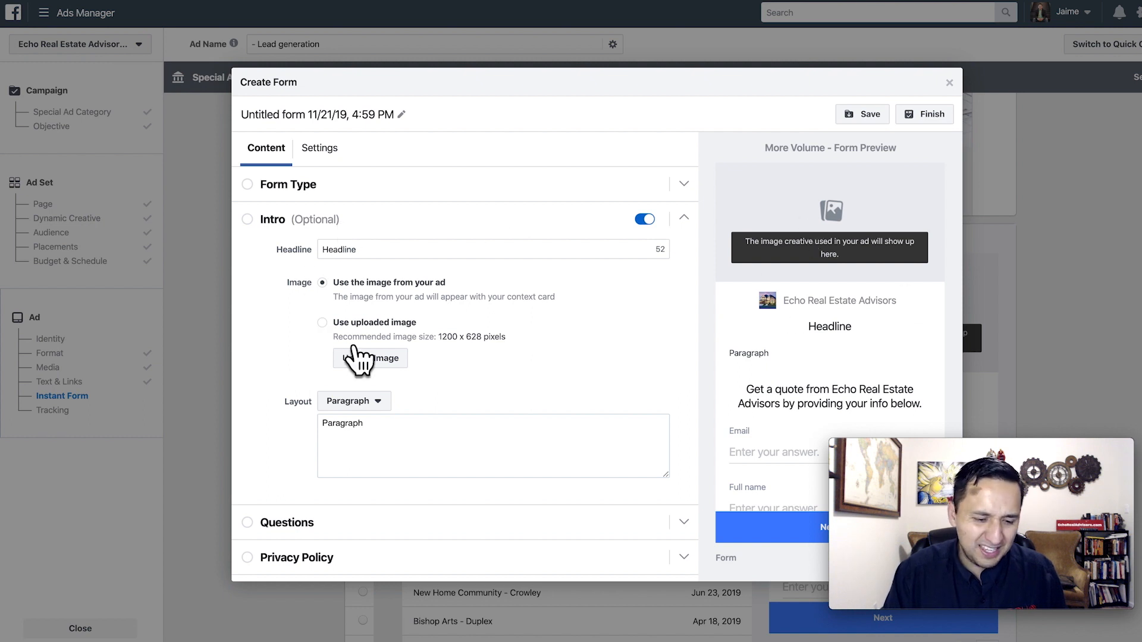
scroll(424, 357, down, 1)
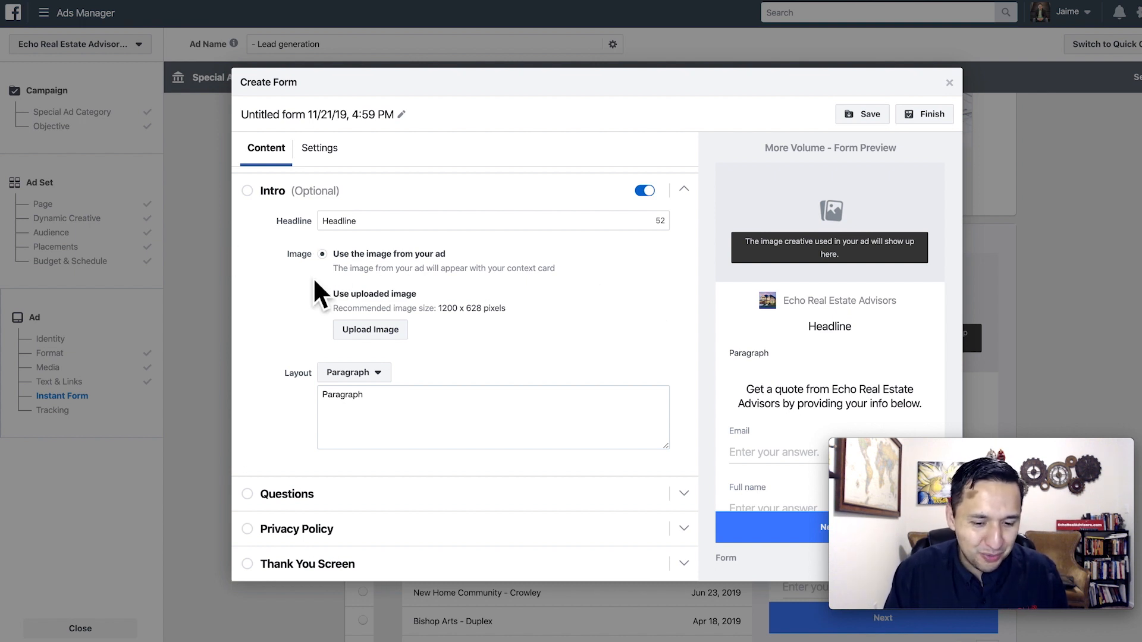
click(321, 564)
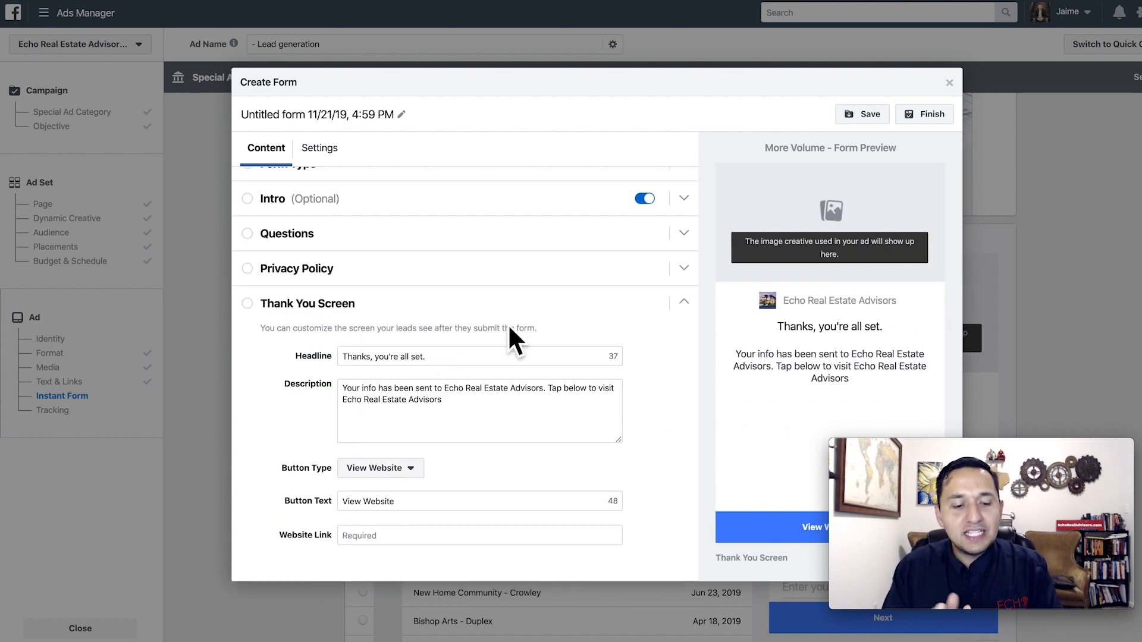
scroll(359, 275, up, 1)
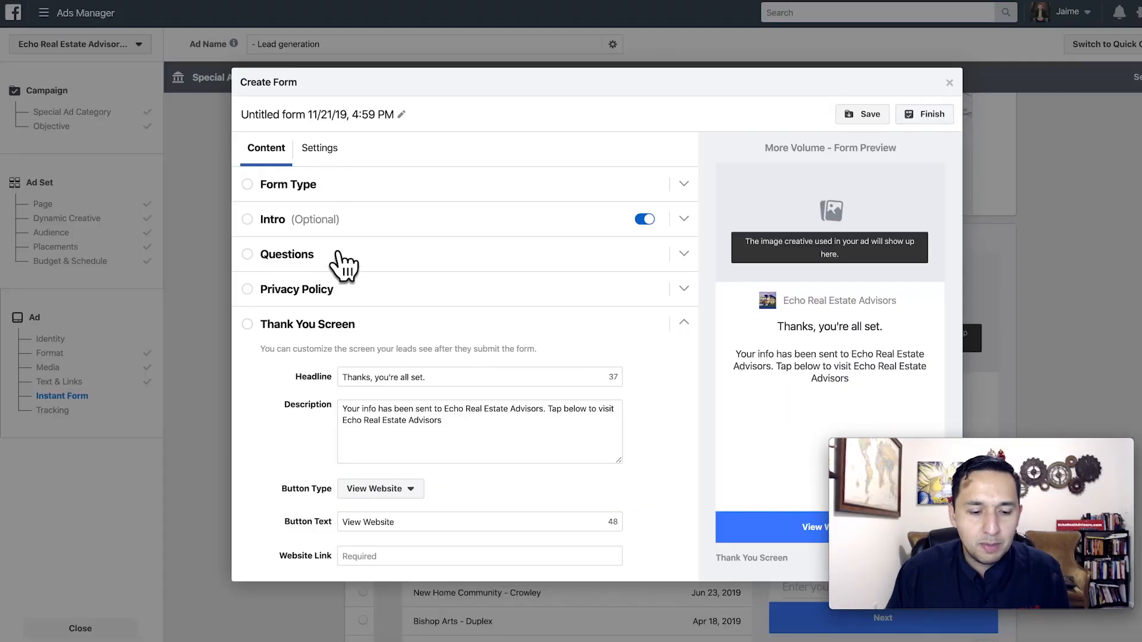
Check the form's question list and the button type options offered for the Thank You Screen.
click(298, 260)
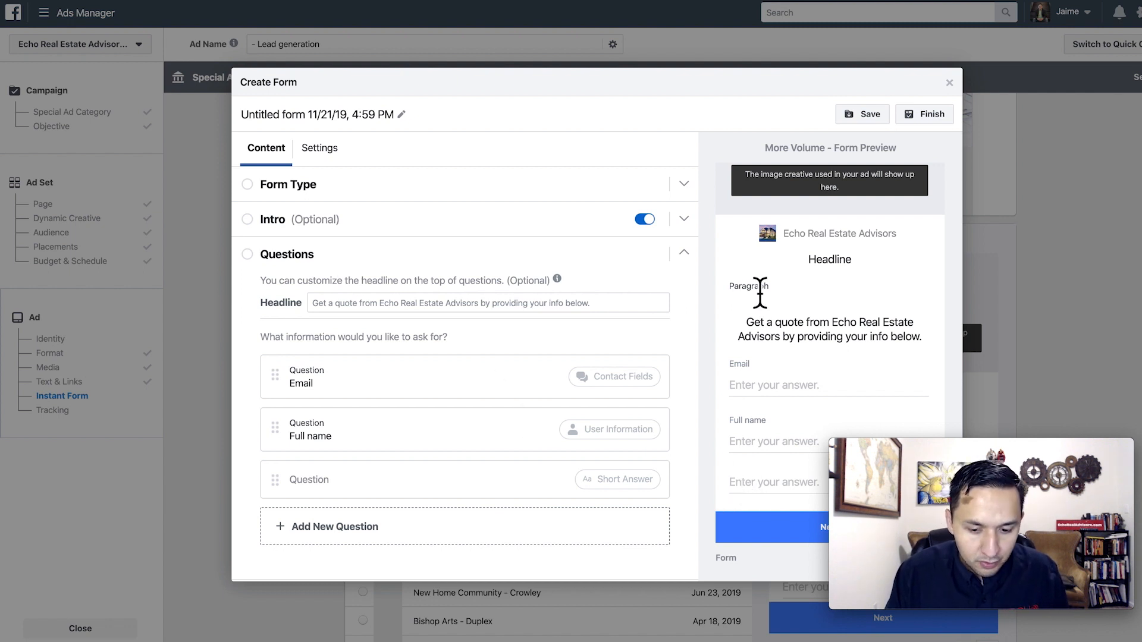
scroll(438, 288, down, 1)
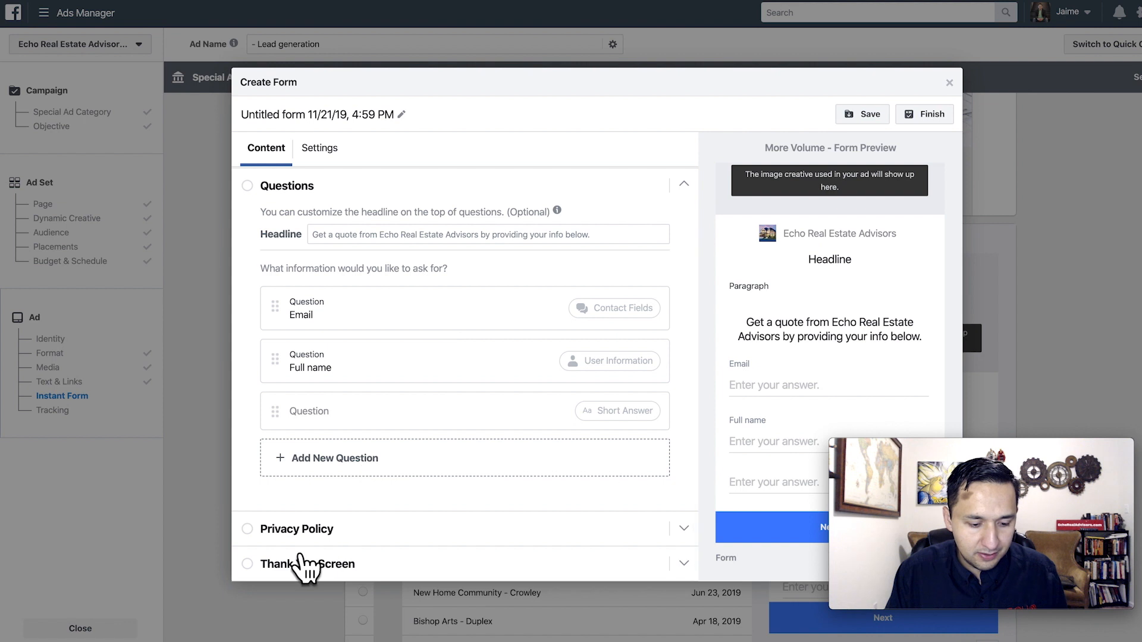
click(299, 563)
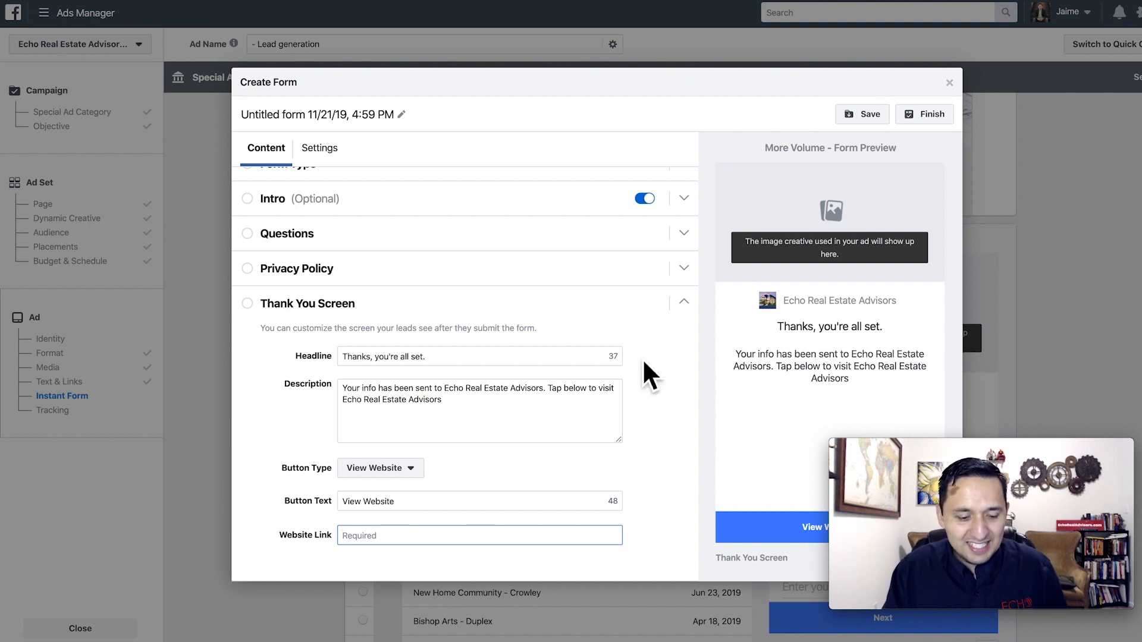
click(389, 470)
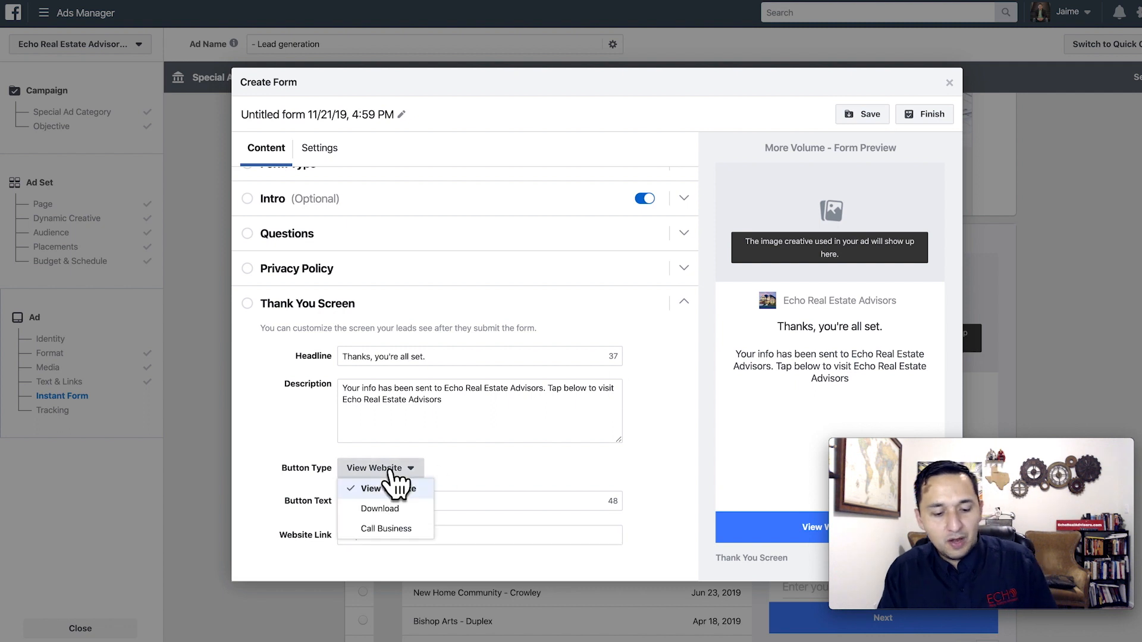
click(510, 473)
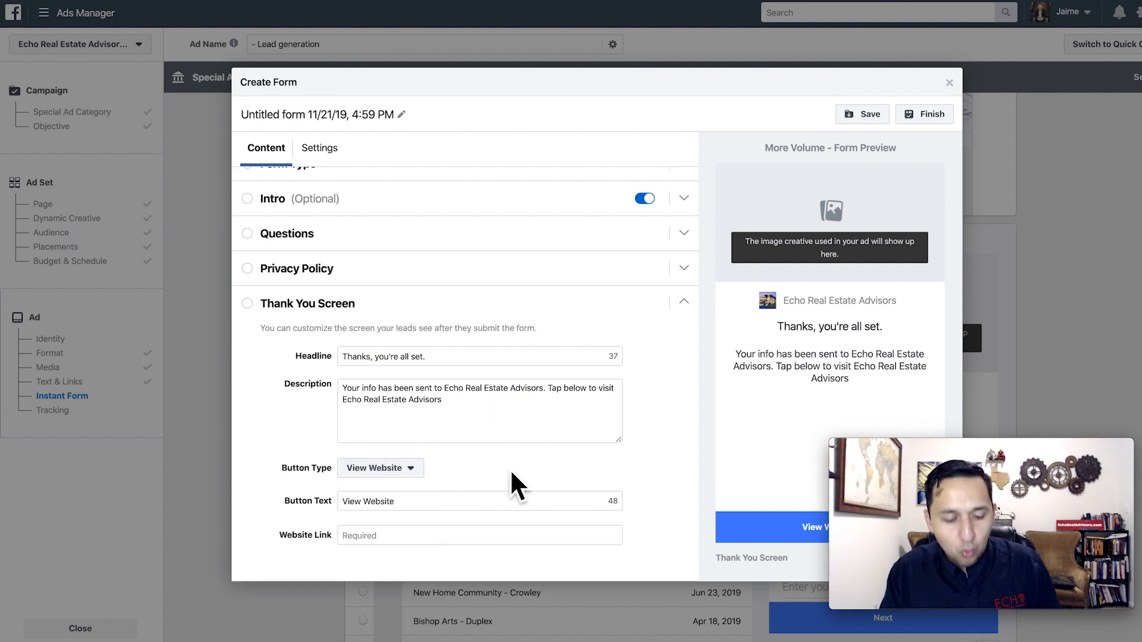
Close the new form without saving it and look through the list of existing instant forms.
click(949, 82)
click(753, 263)
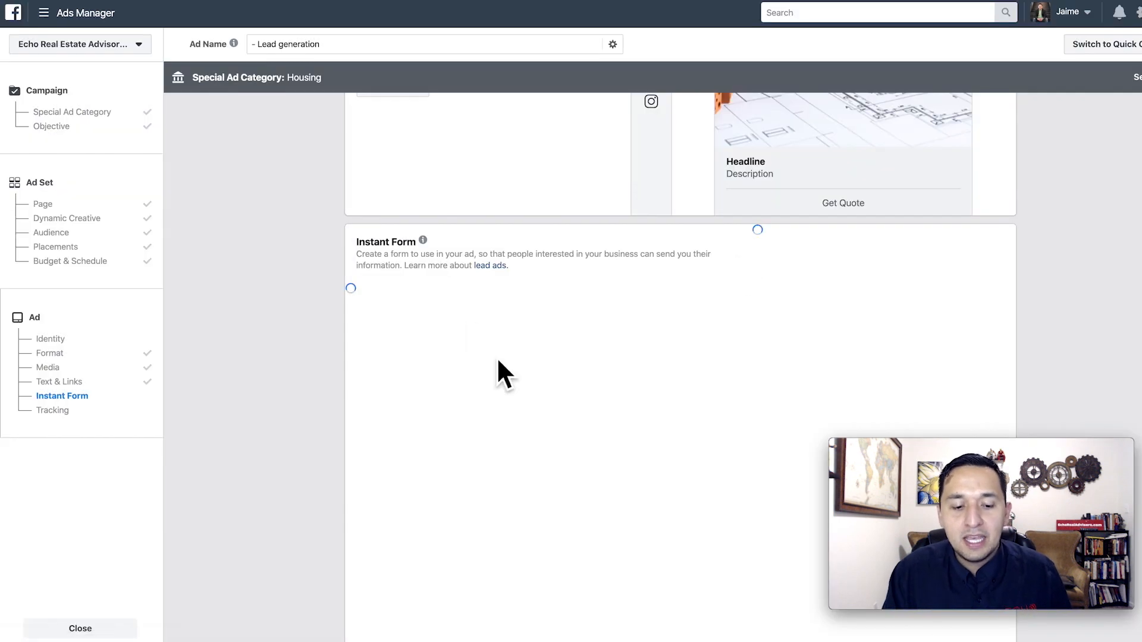
scroll(497, 364, down, 10)
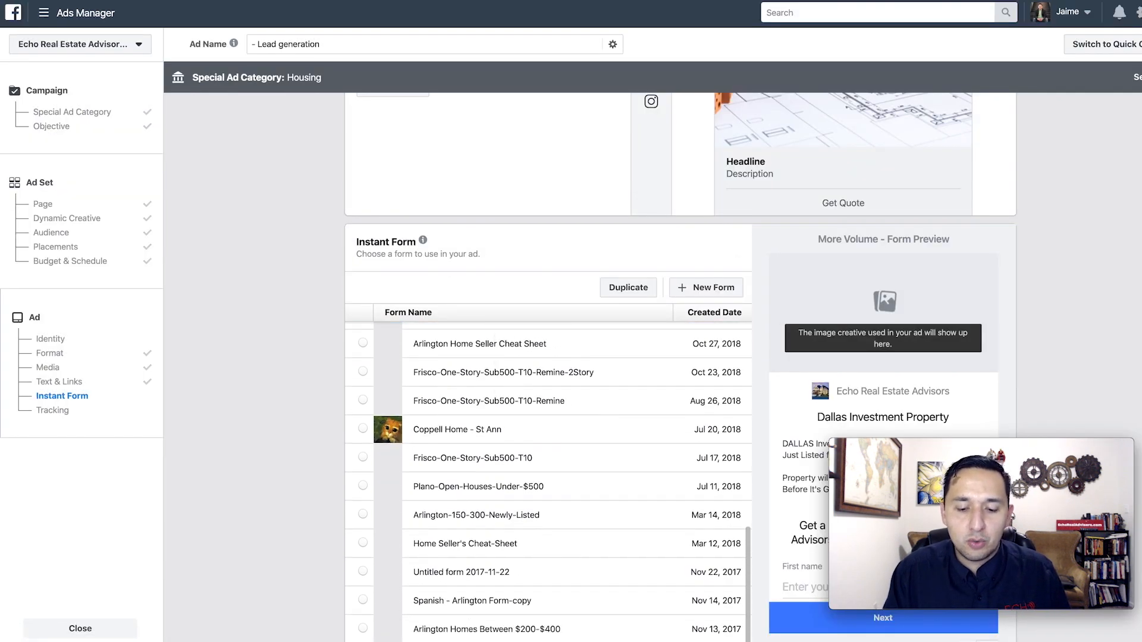
scroll(1050, 292, down, 7)
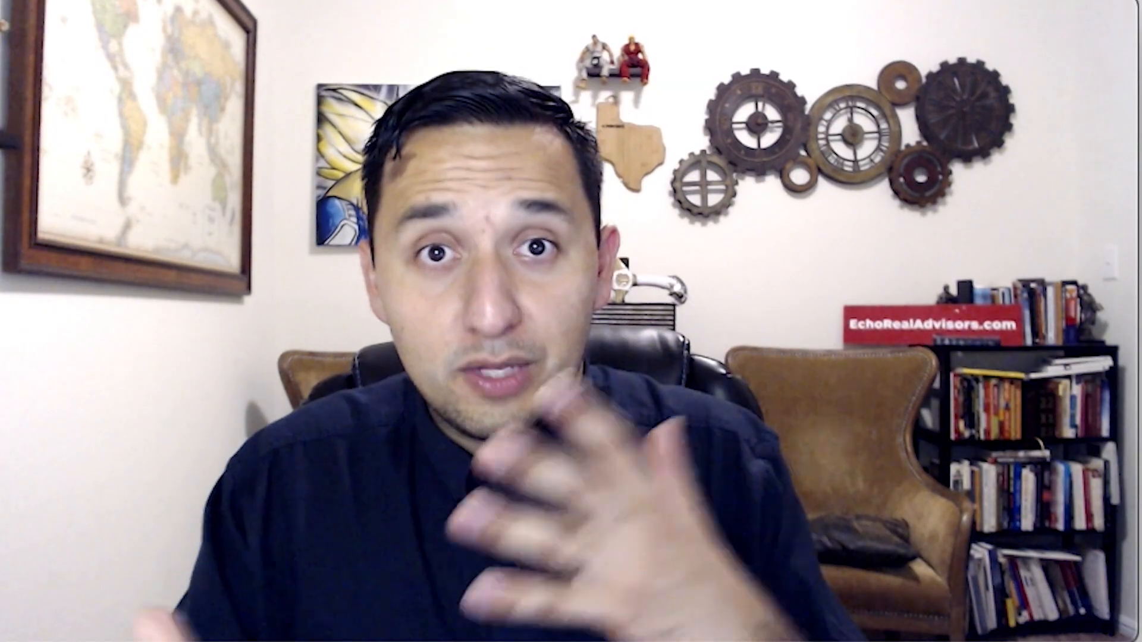